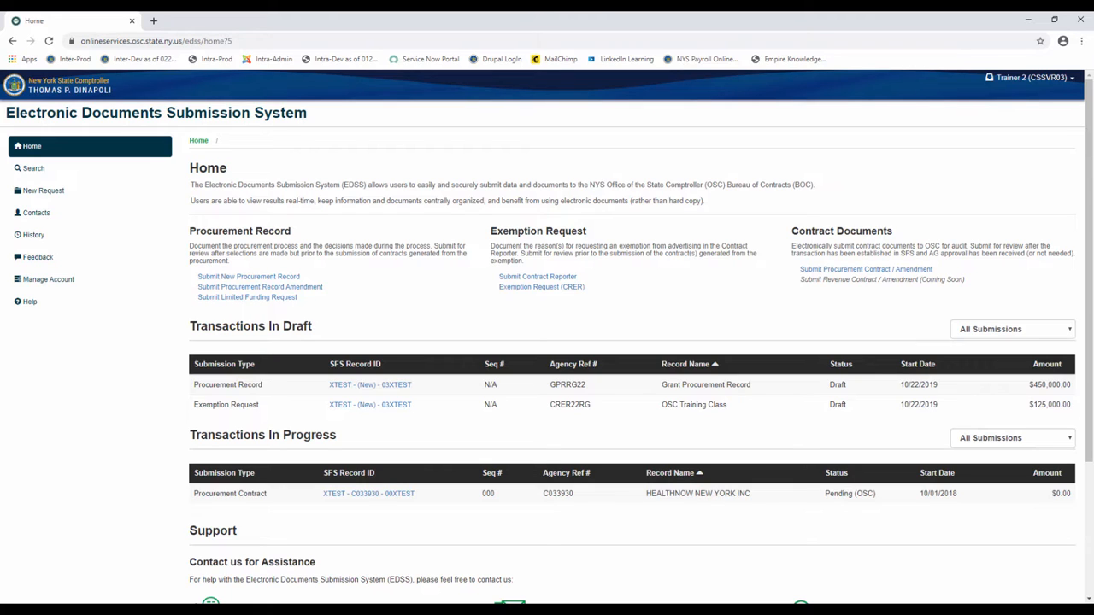
Begin a procurement contract/amendment submission for the LITTLE FALLS HOSPITAL contract amendment, searching by Audit ID DOH
left_click(895, 273)
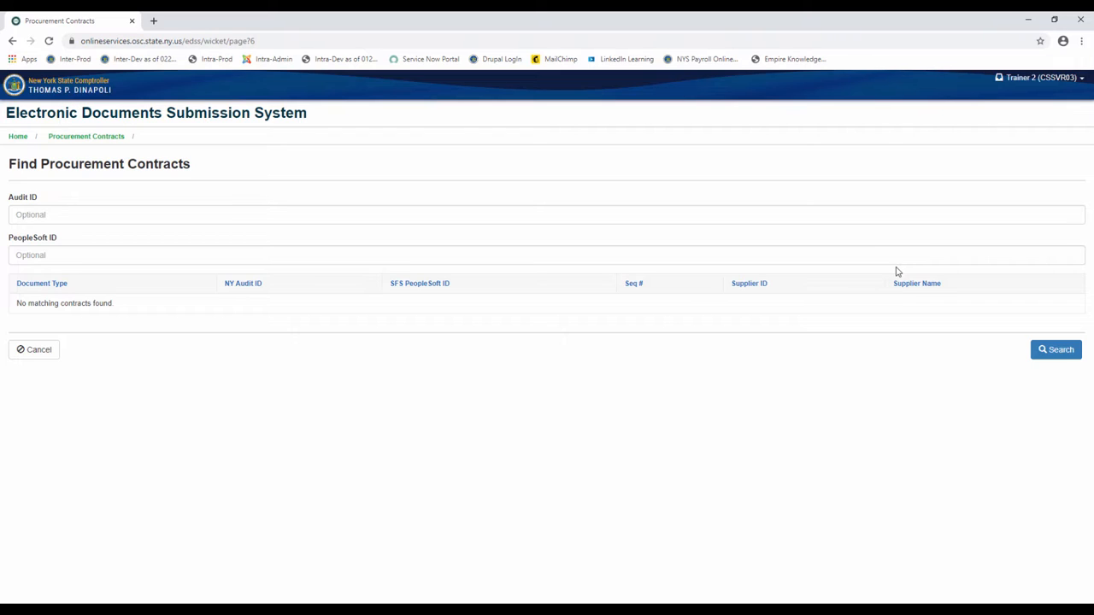
left_click(858, 214)
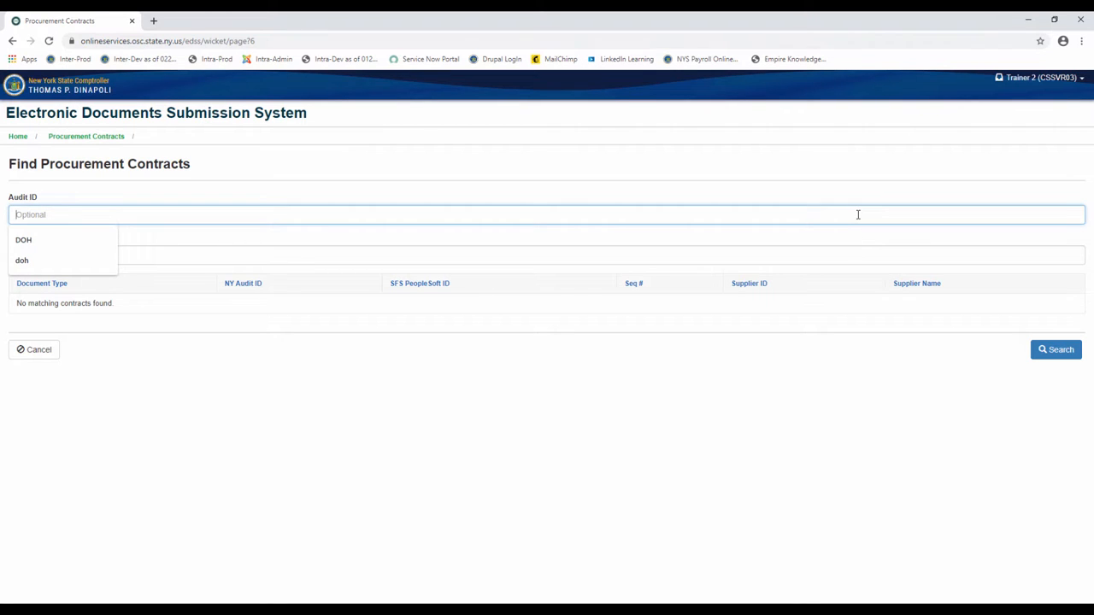
type("doh")
left_click(53, 246)
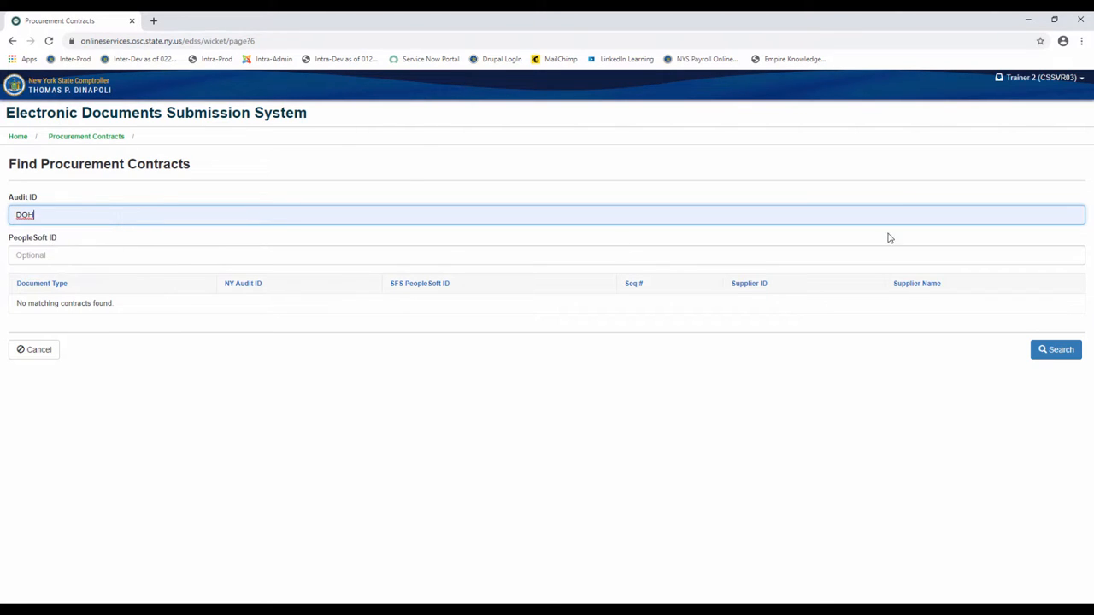
left_click(1042, 350)
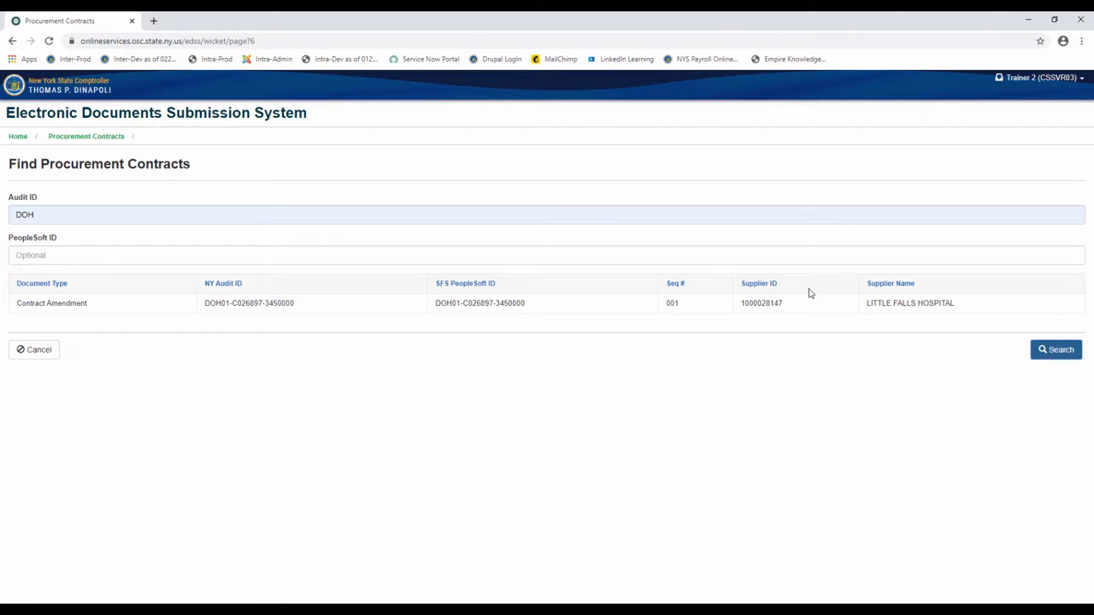
left_click(741, 304)
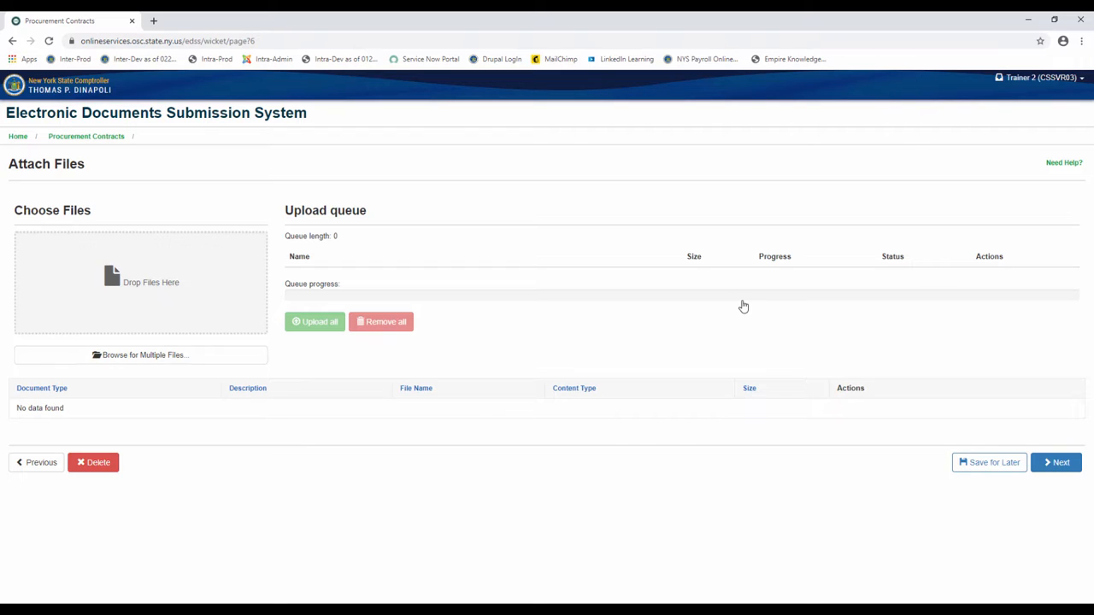
Browse the Documents folder and add Document.docx to the upload queue
left_click(153, 356)
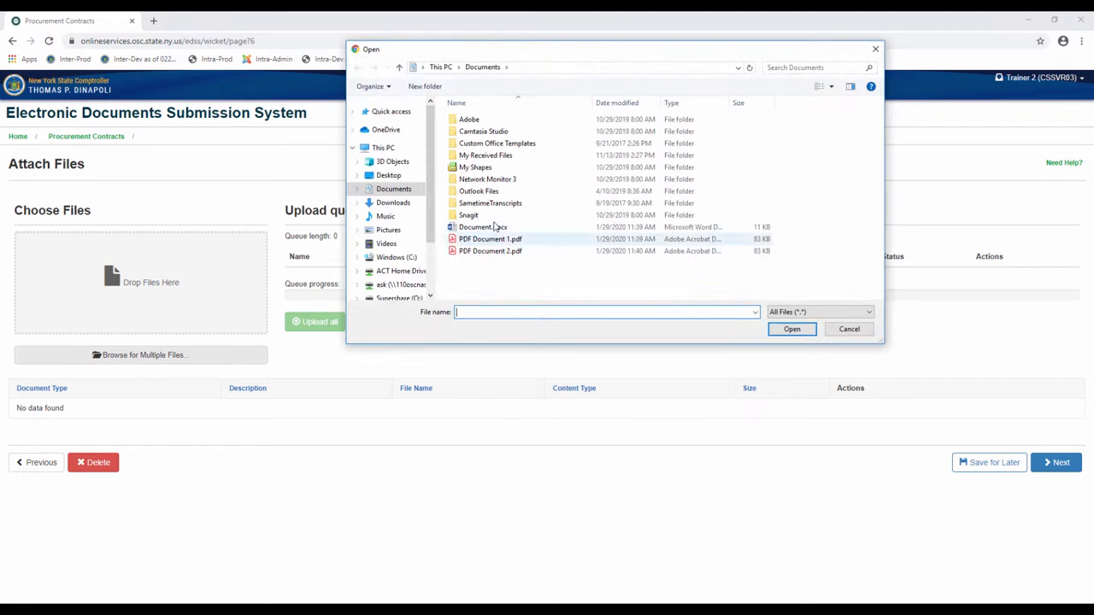
left_click(495, 226)
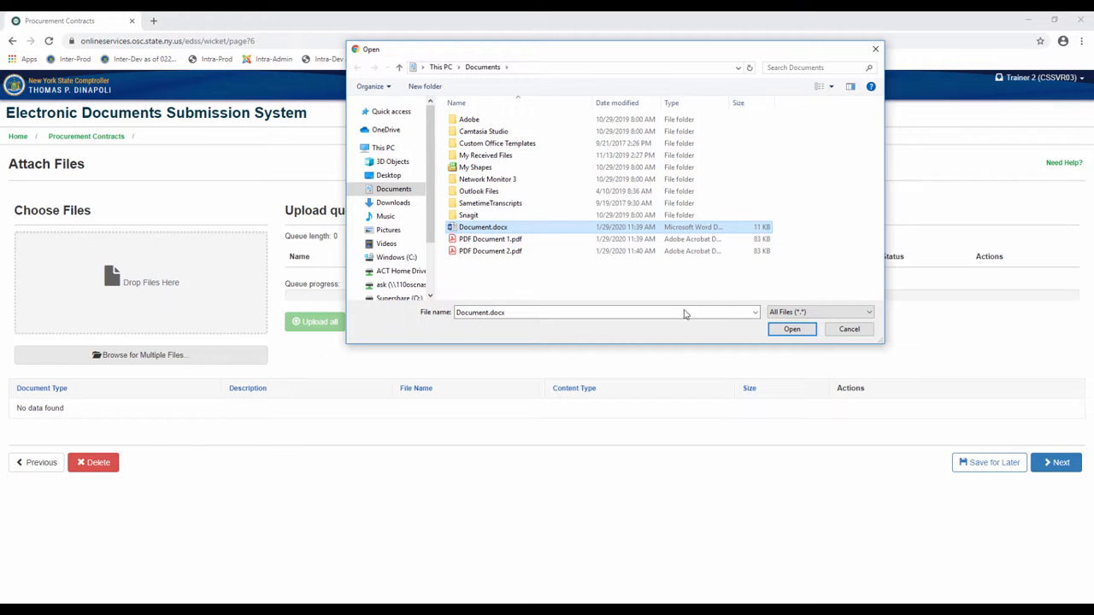
left_click(785, 333)
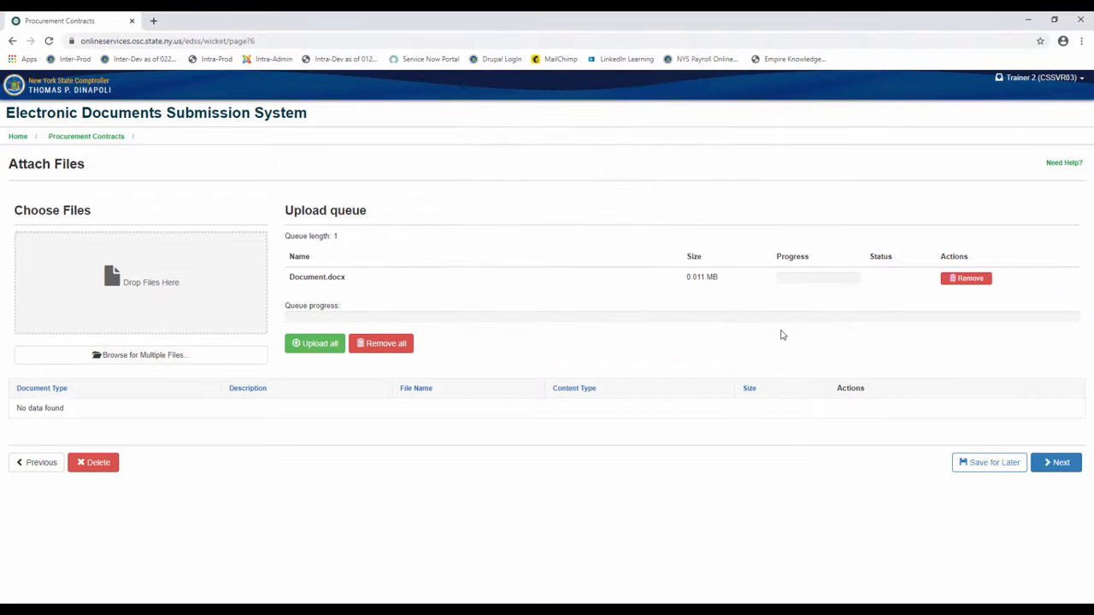
Add Document.docx, PDF Document 1.pdf and PDF Document 2.pdf from File Explorer's Documents folder to the queue and upload all queued files
left_click(243, 609)
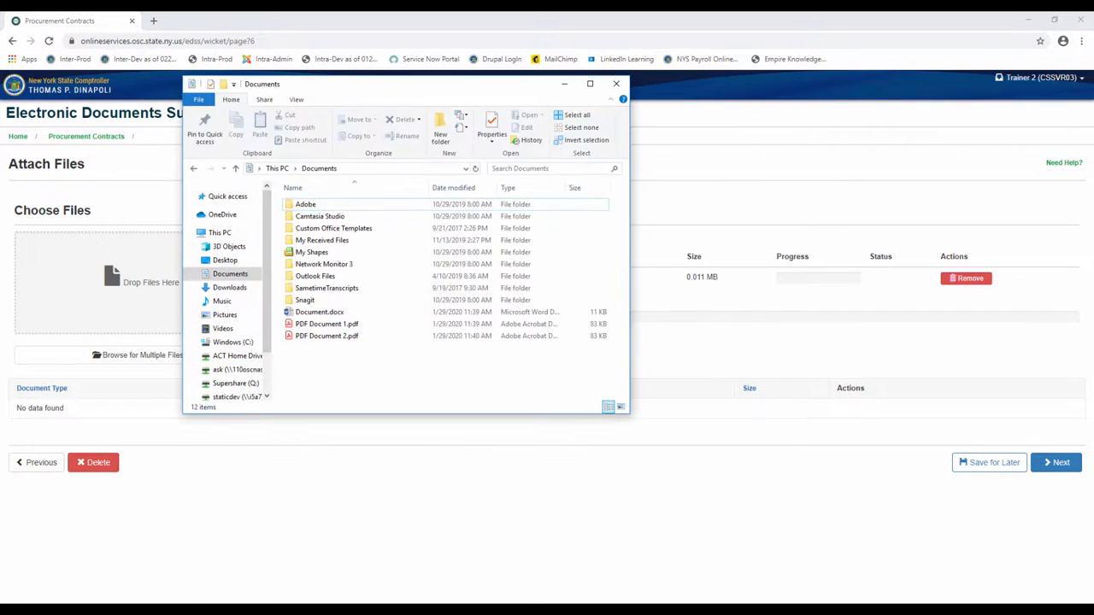
left_click(352, 323)
left_click(341, 313, "ctrl")
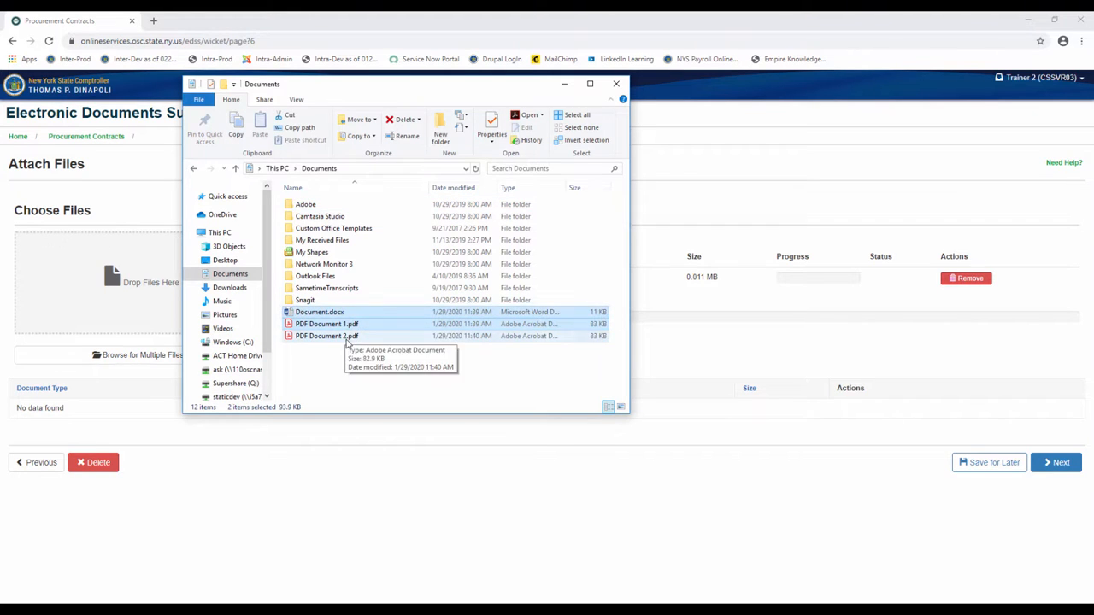
left_click(347, 336, "ctrl")
left_click_drag(412, 325, 122, 301)
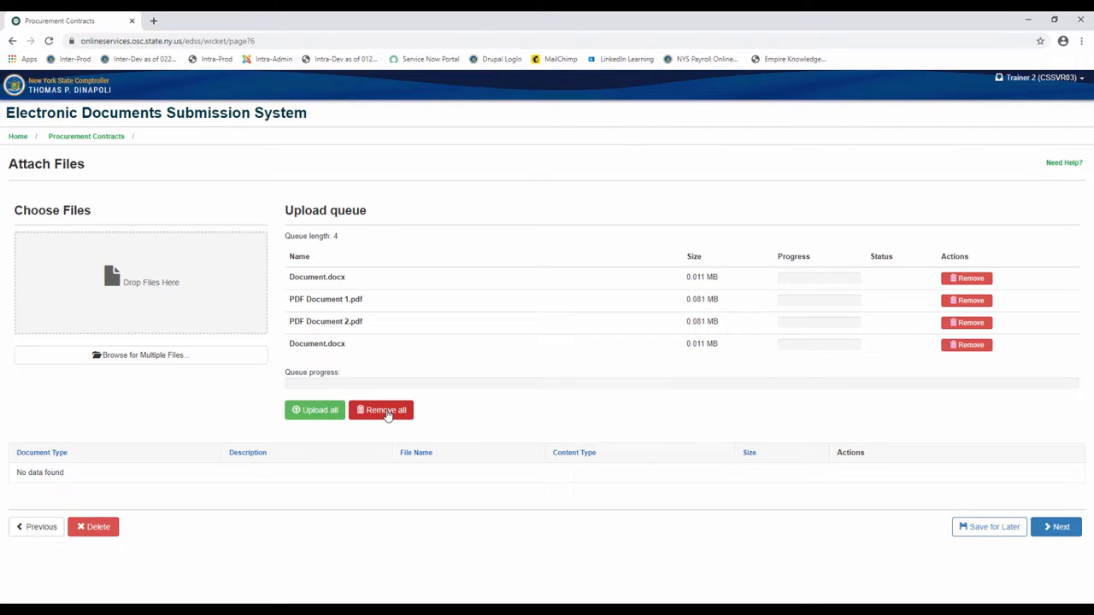
left_click(320, 411)
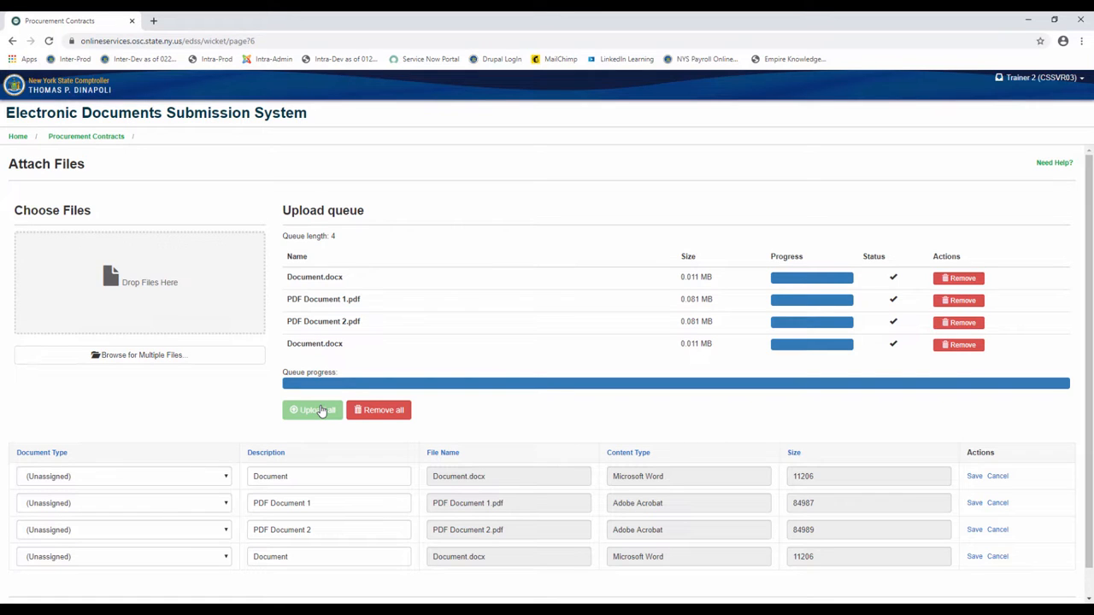
Assign the four uploads, in row order, the document types Transaction Identifying Documents, Amendment, Supporting Documents, and Vendor Responsibility and Integrity
left_click(227, 479)
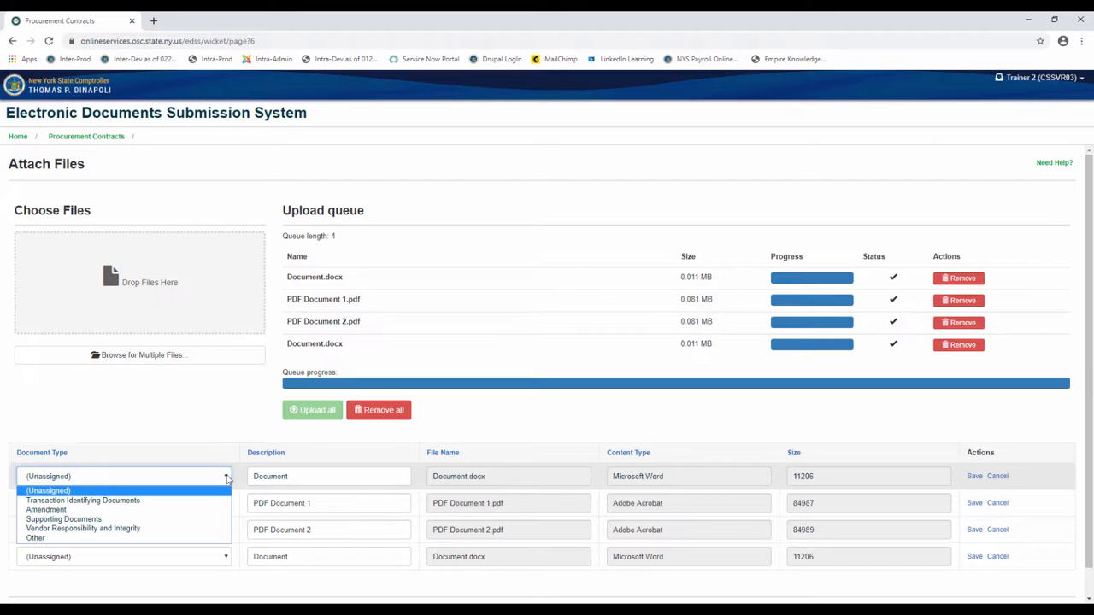
left_click(192, 502)
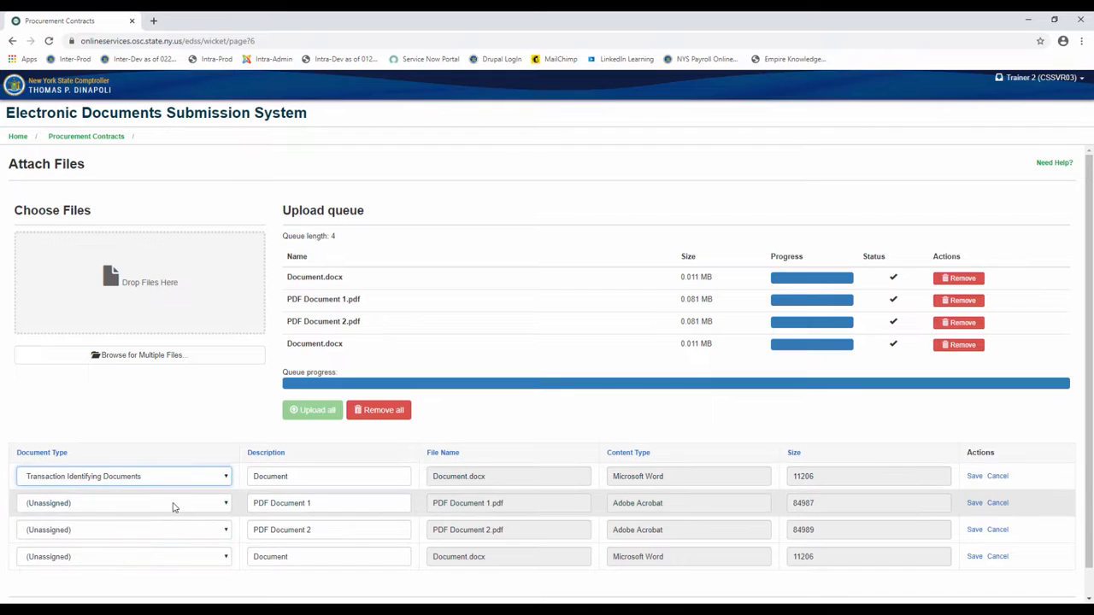
left_click(173, 504)
left_click(122, 537)
left_click(122, 530)
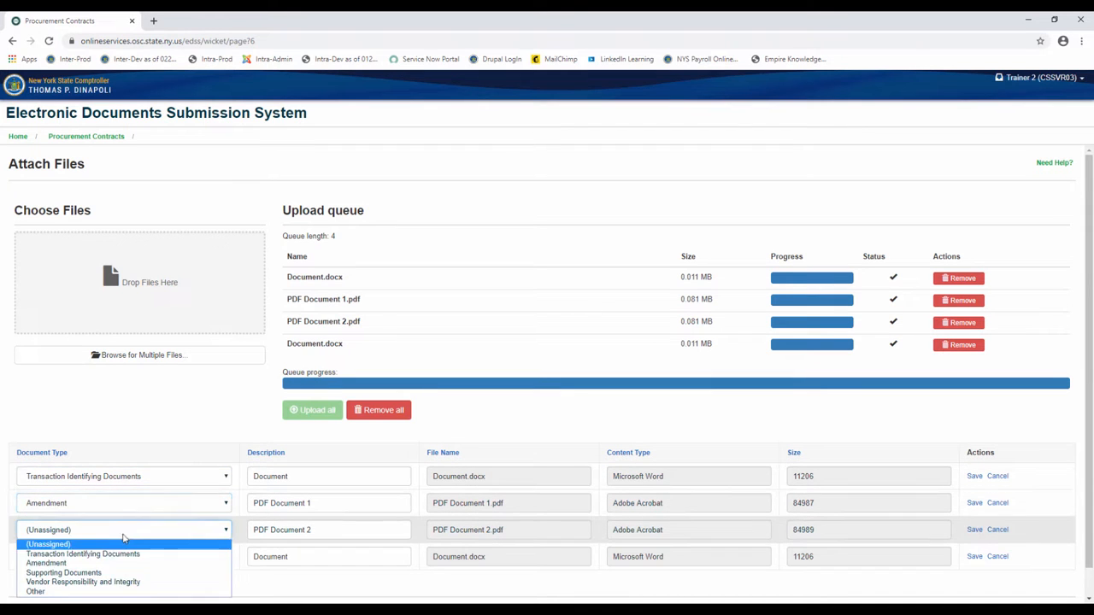
left_click(90, 572)
left_click(99, 560)
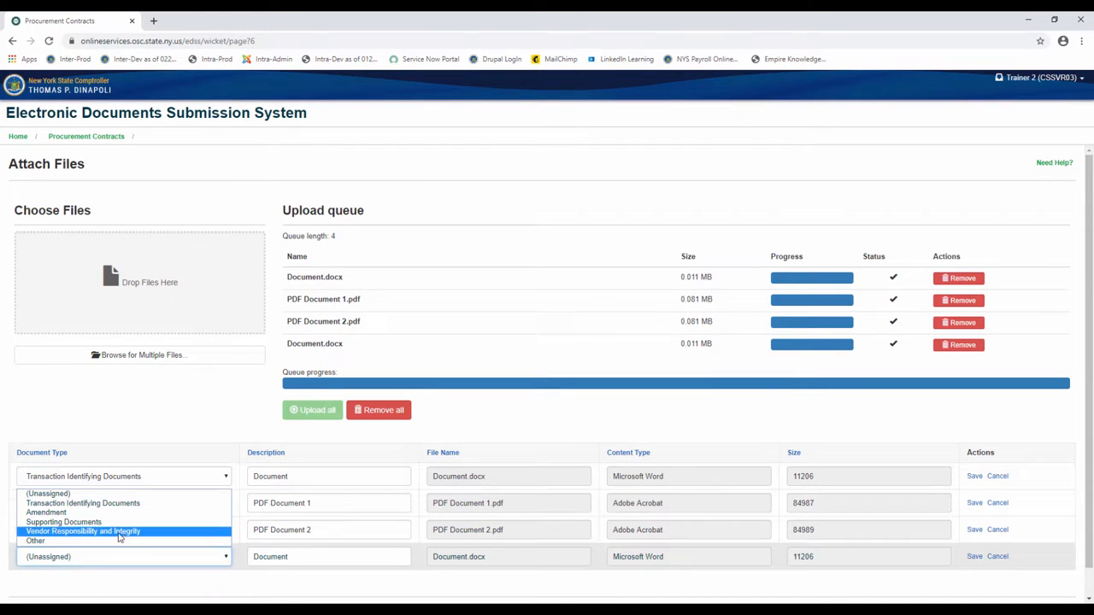
left_click(121, 533)
Set the descriptions of the four attachments, in row order, to Cover Letter, Amend, Vendor website, and WC & DB
left_click_drag(311, 474, 228, 479)
type("C")
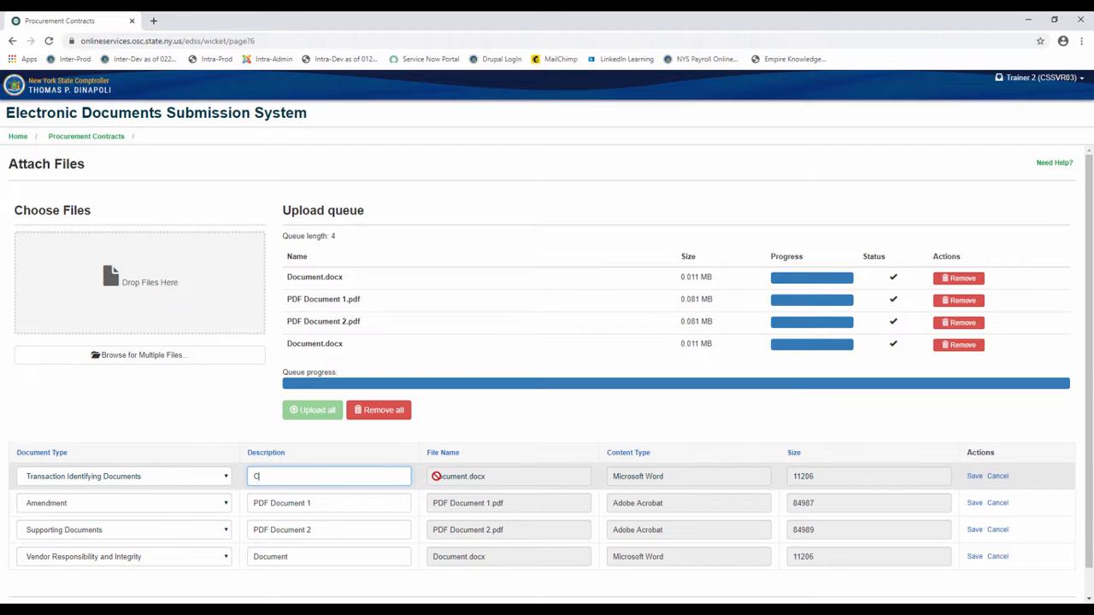
type("over Letter")
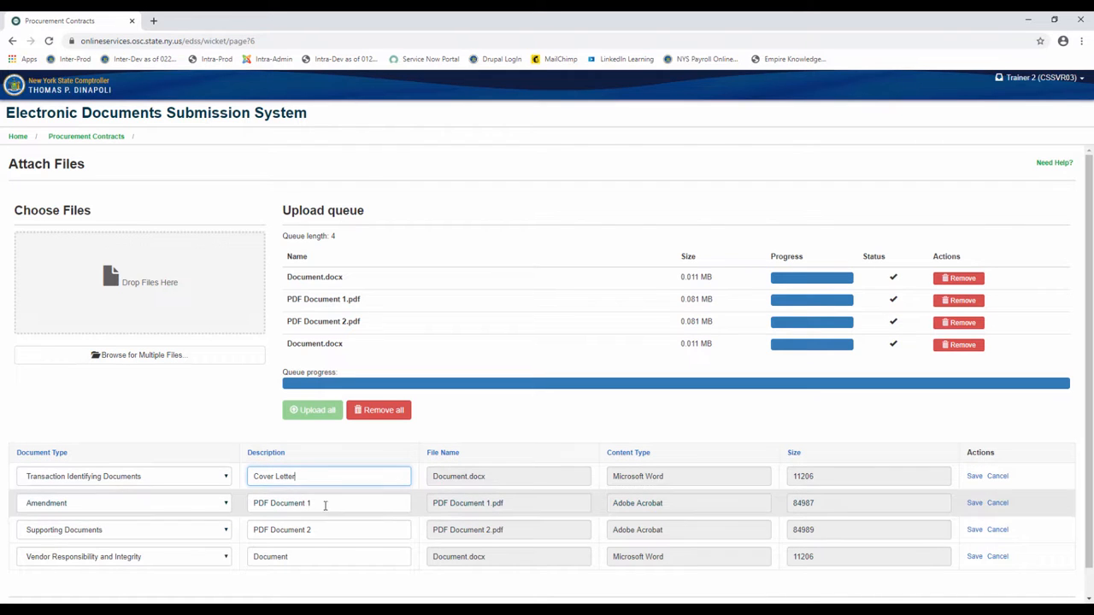
left_click_drag(324, 505, 219, 528)
type("Amend")
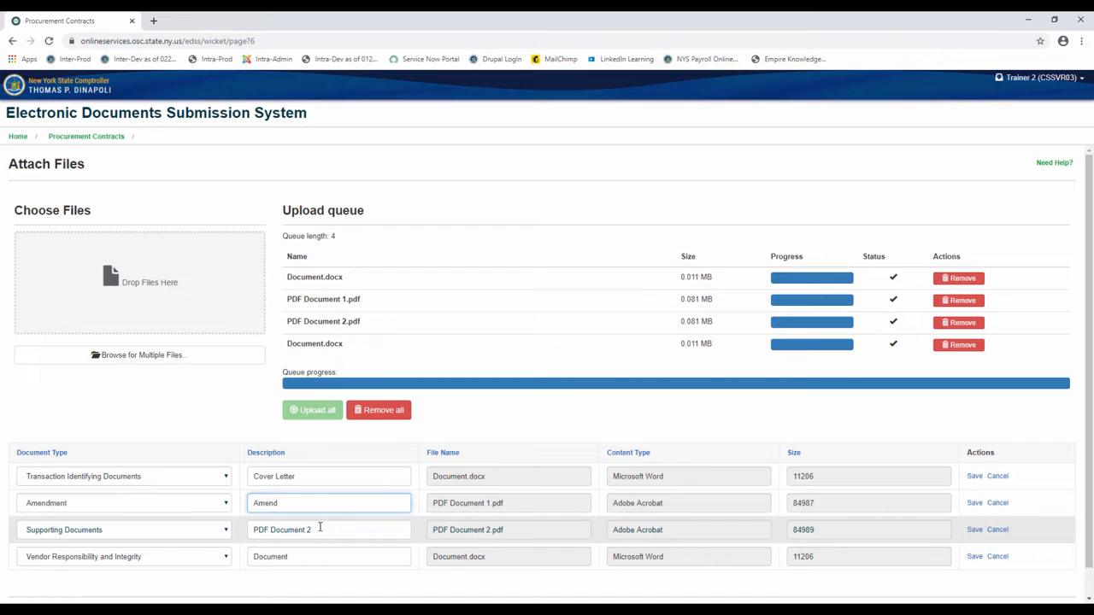
left_click_drag(315, 530, 223, 534)
type("Vendor ")
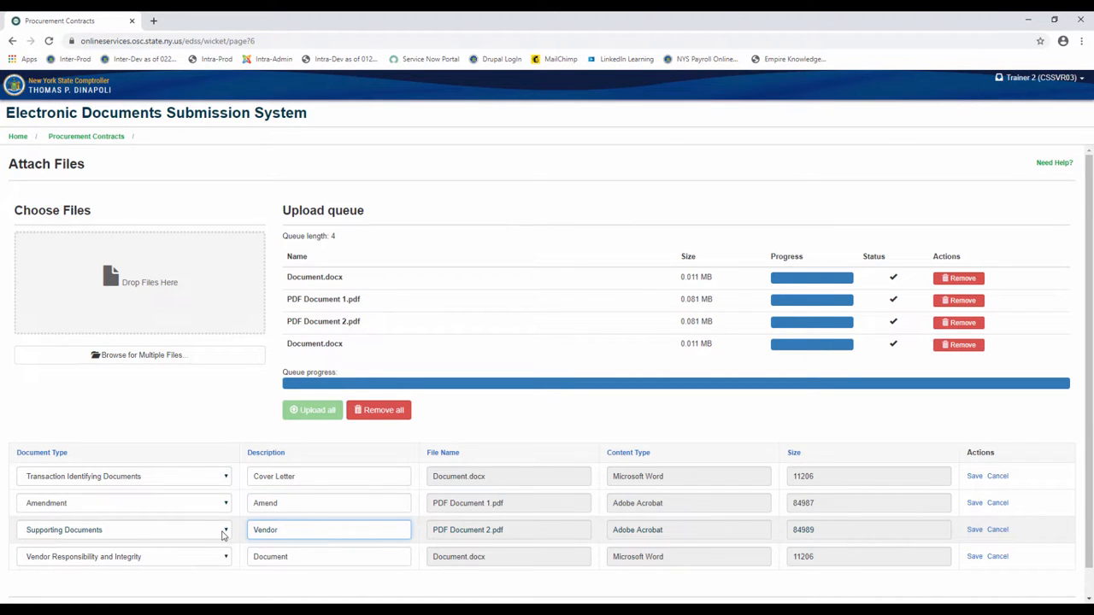
type("website")
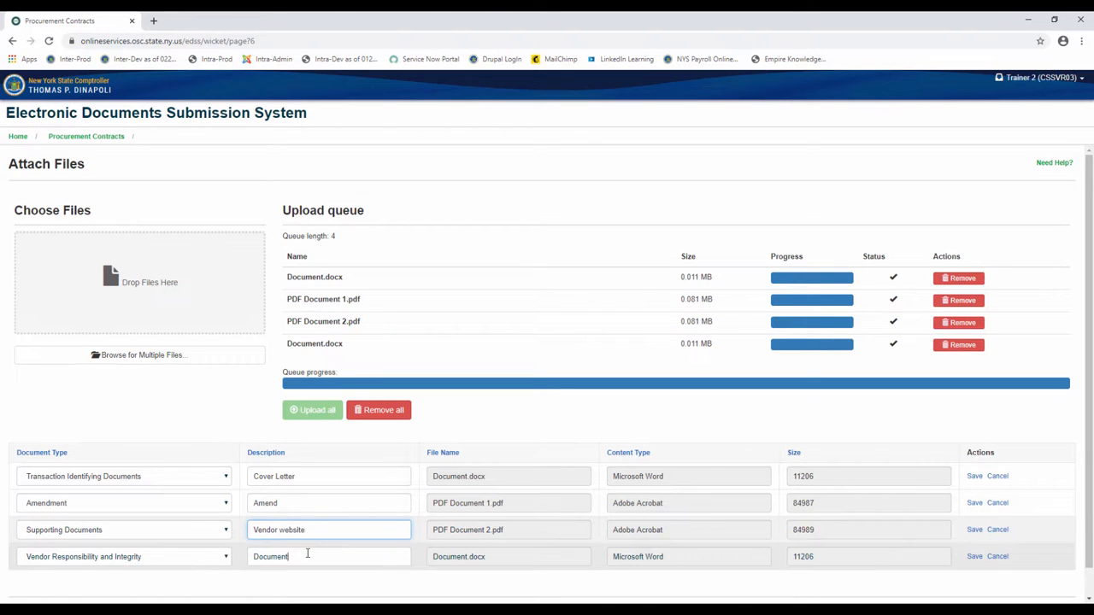
key("Tab")
type("WC &")
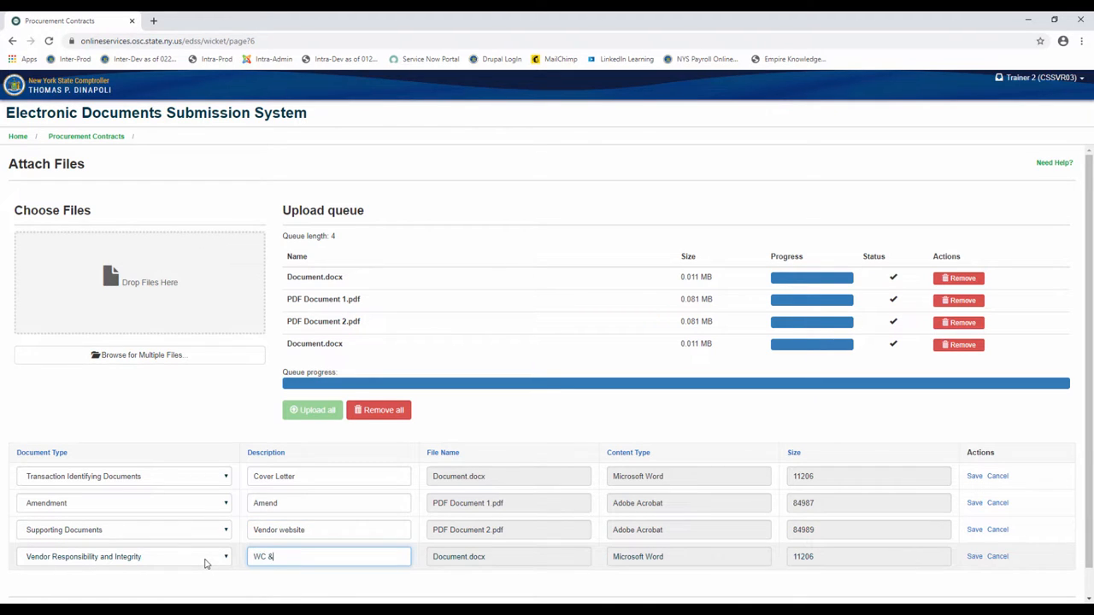
type(" DB")
Save the document type and description entries for all four attachment rows
left_click(974, 476)
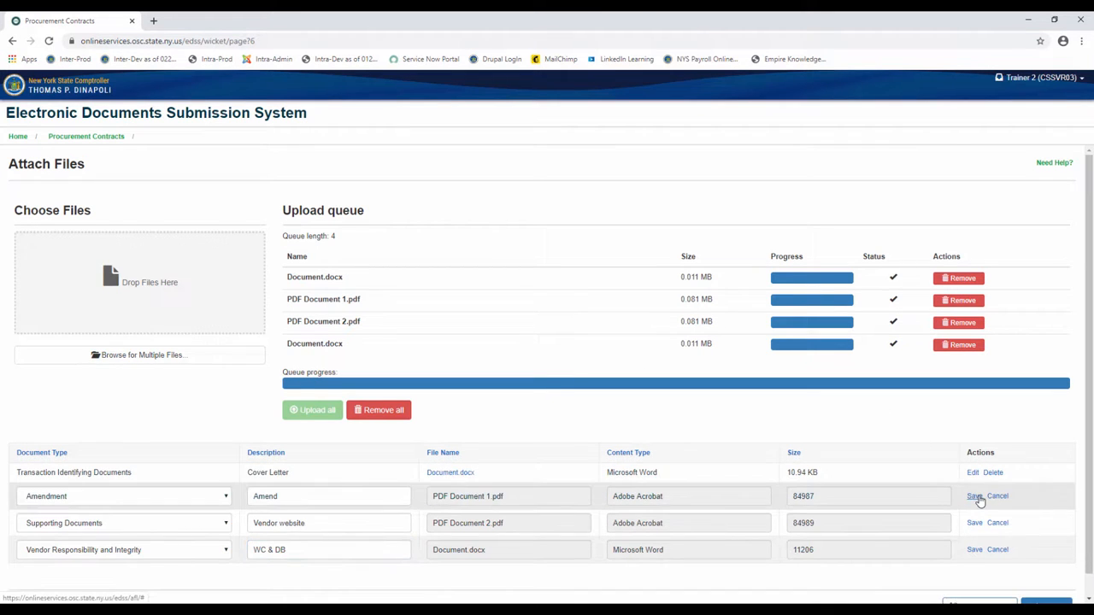
left_click(976, 498)
left_click(974, 516)
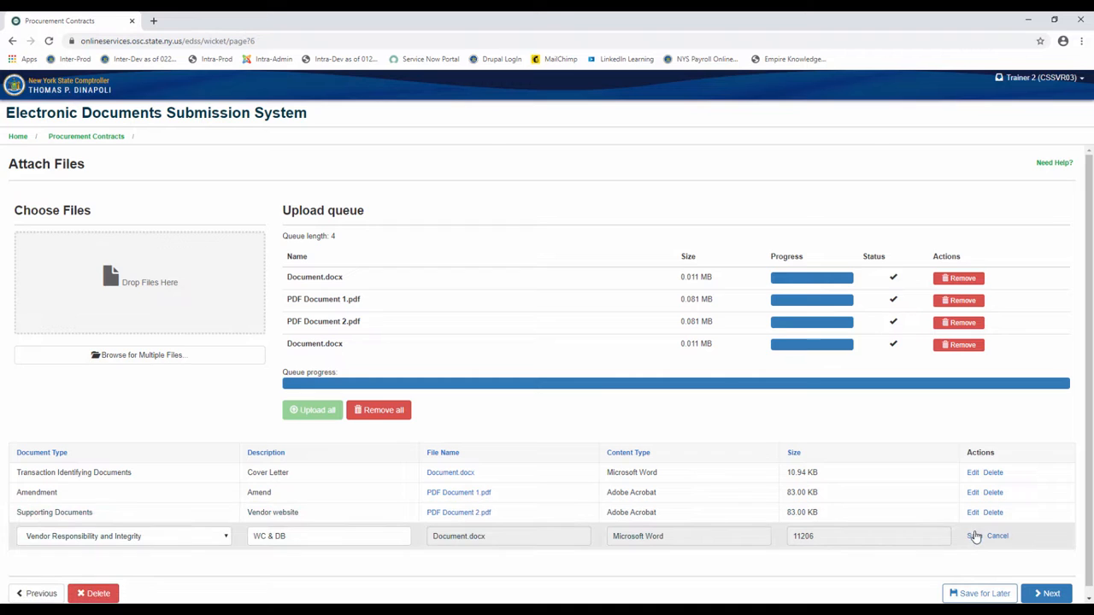
left_click(974, 538)
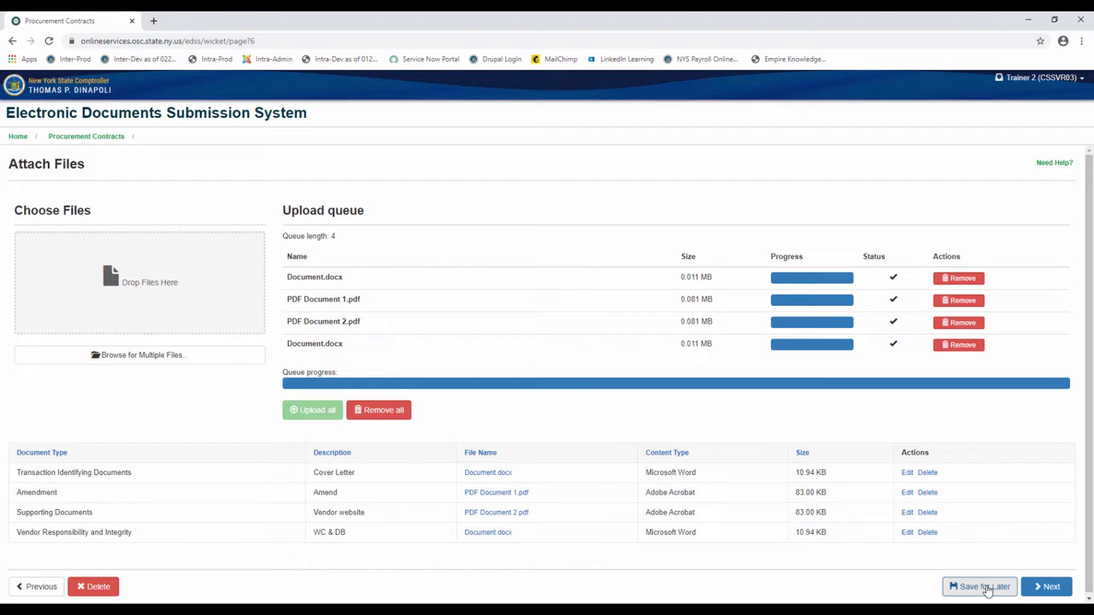
Continue to the additional contacts and select the first and third people in the contact list
left_click(1051, 588)
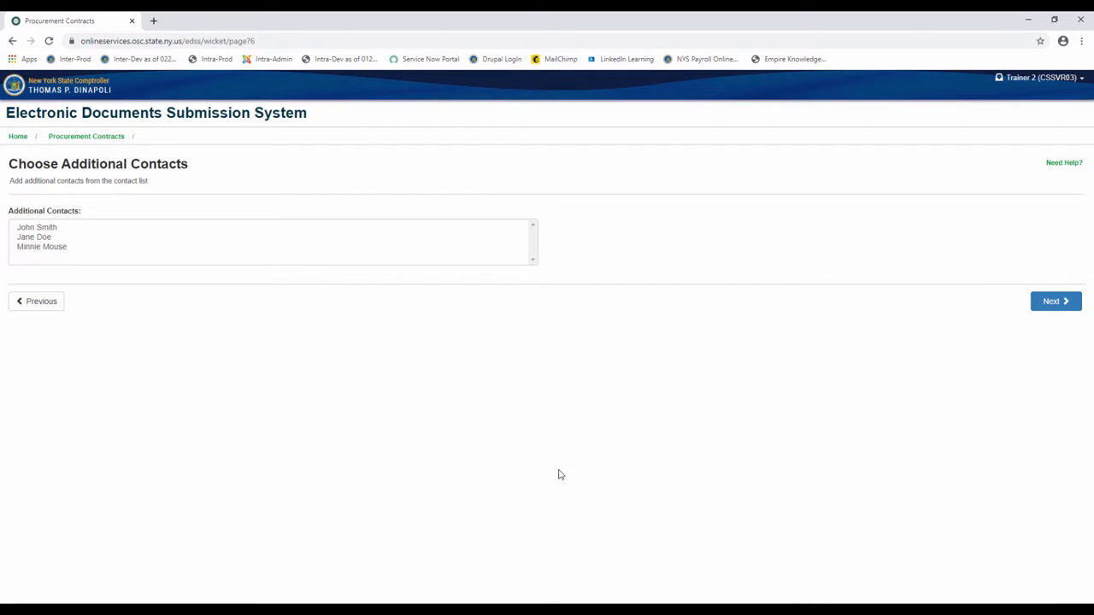
left_click(89, 228)
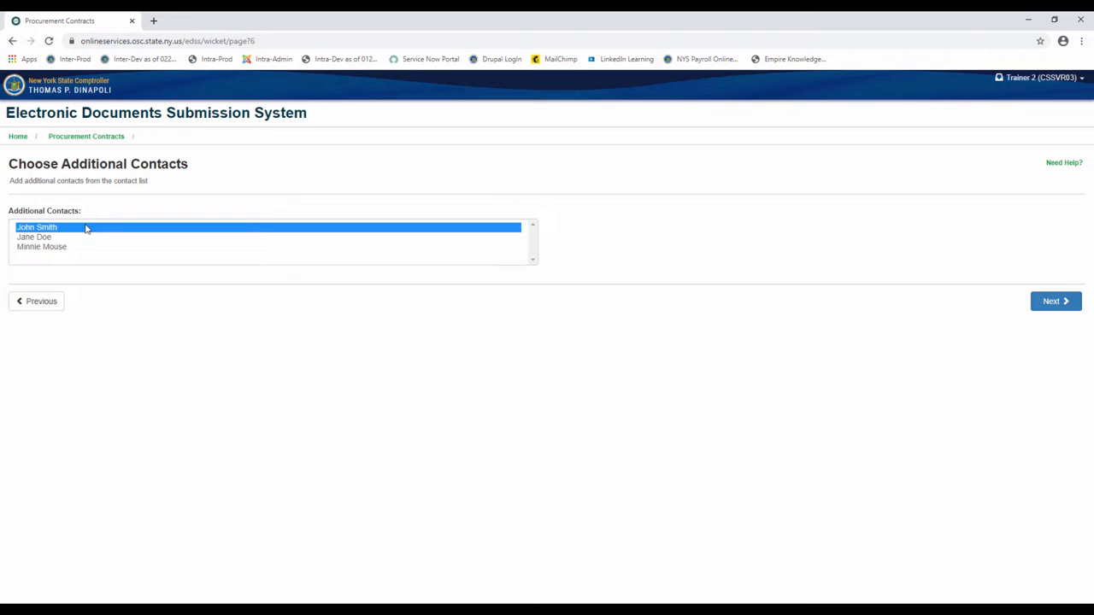
left_click(77, 247, "ctrl")
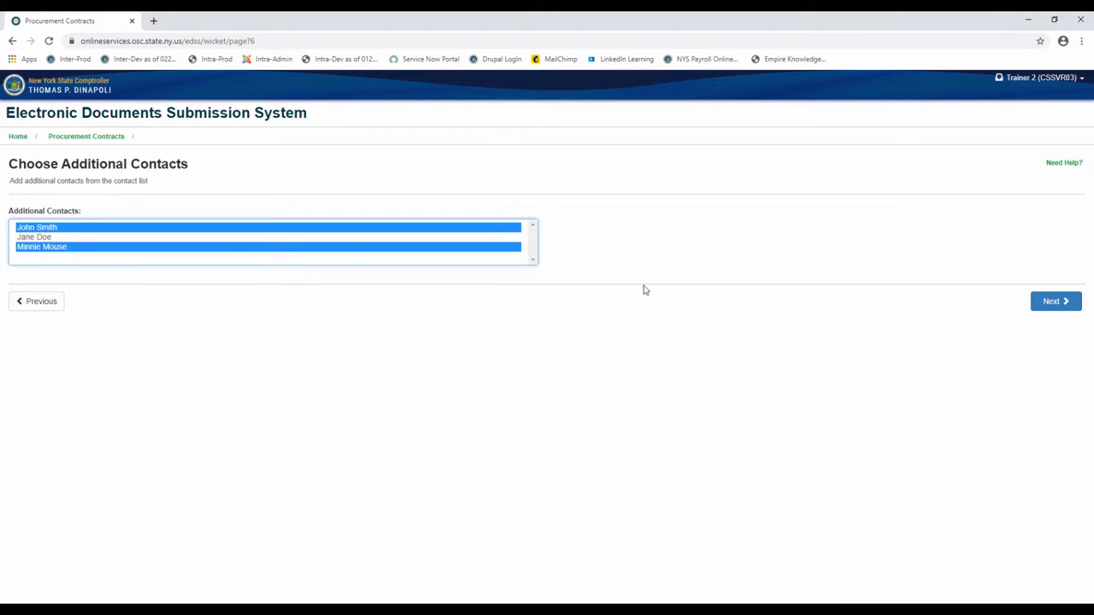
Proceed to the submission review and agree to the certification statement
left_click(1058, 307)
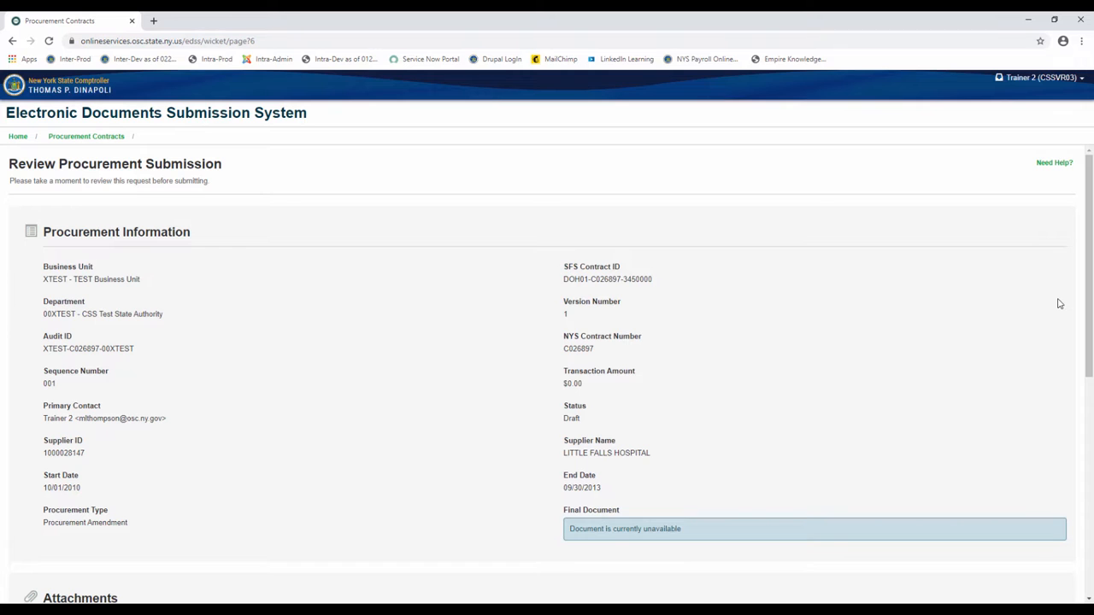
scroll(1058, 304, "down", 5)
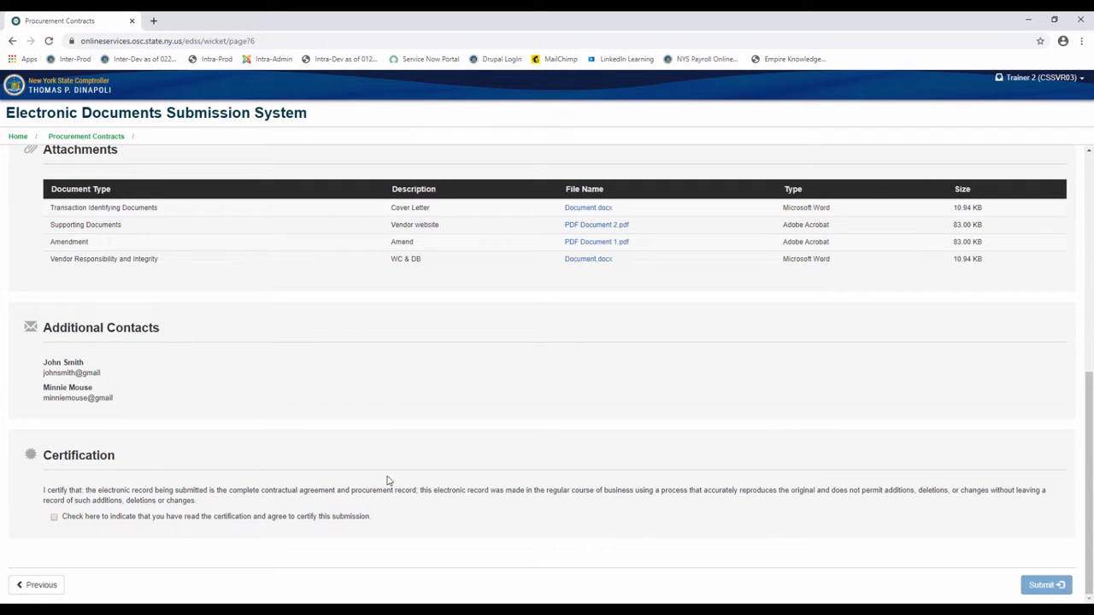
left_click(53, 518)
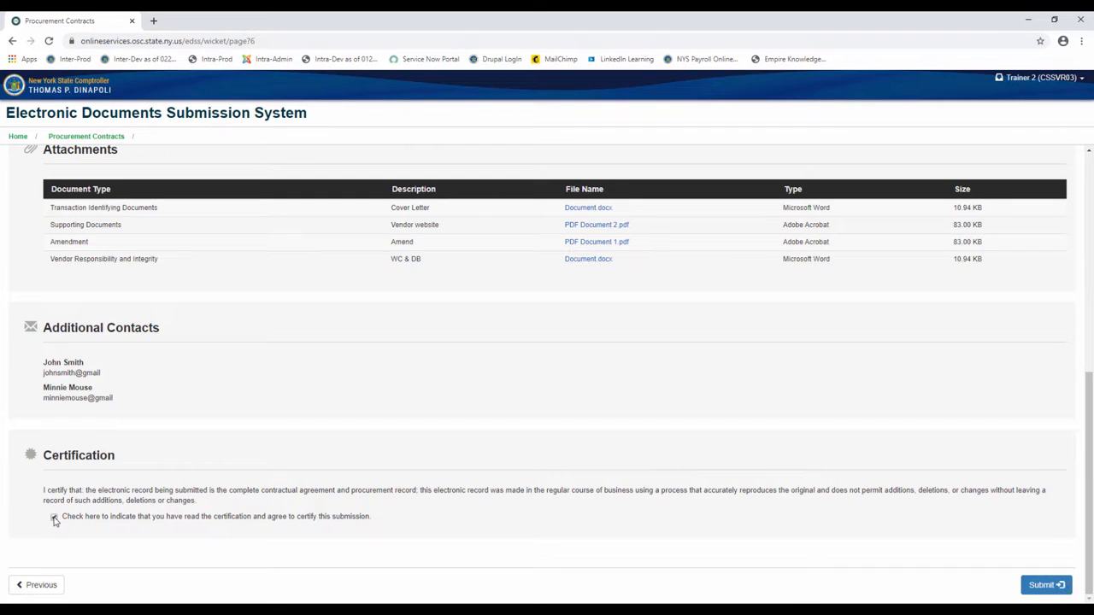